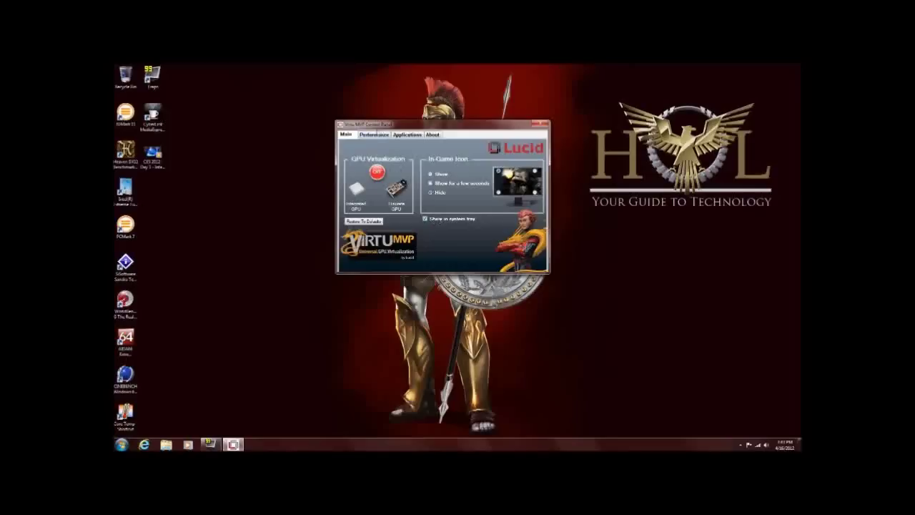
Switch to the Performance settings page, briefly checking the Main page before returning.
click(373, 135)
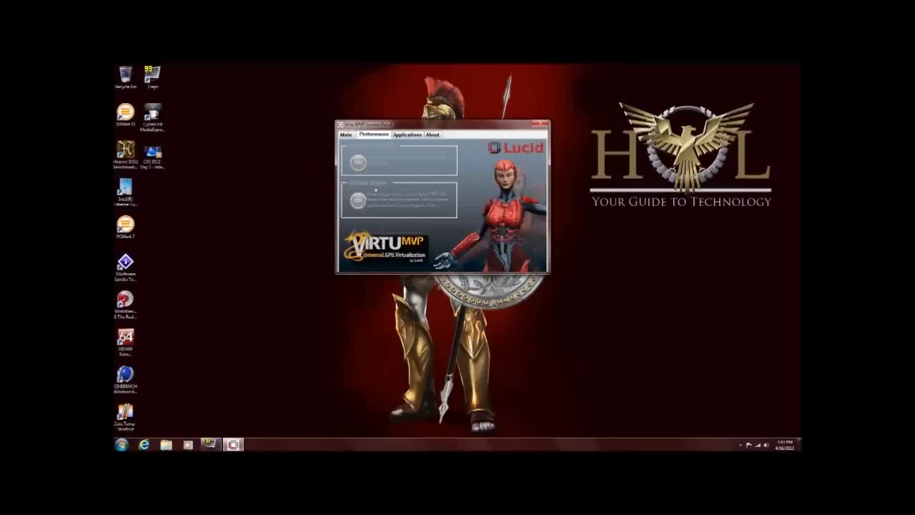
click(345, 136)
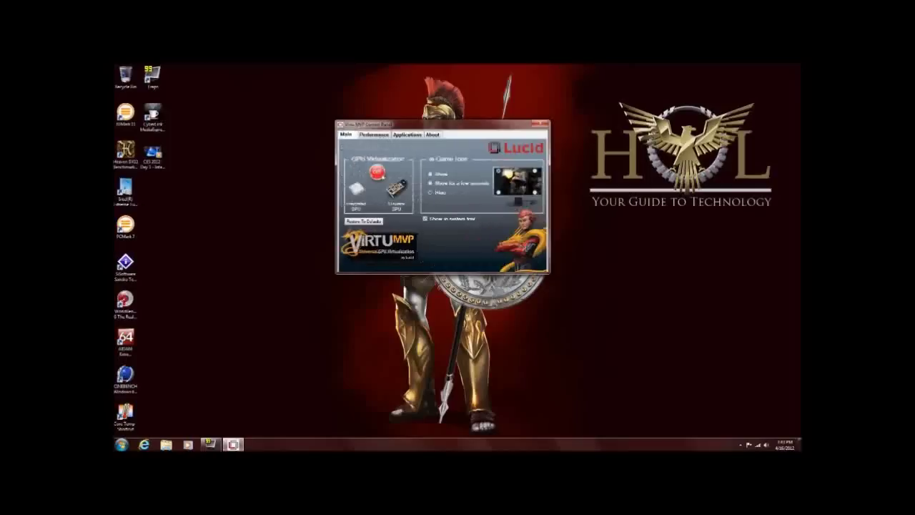
click(374, 134)
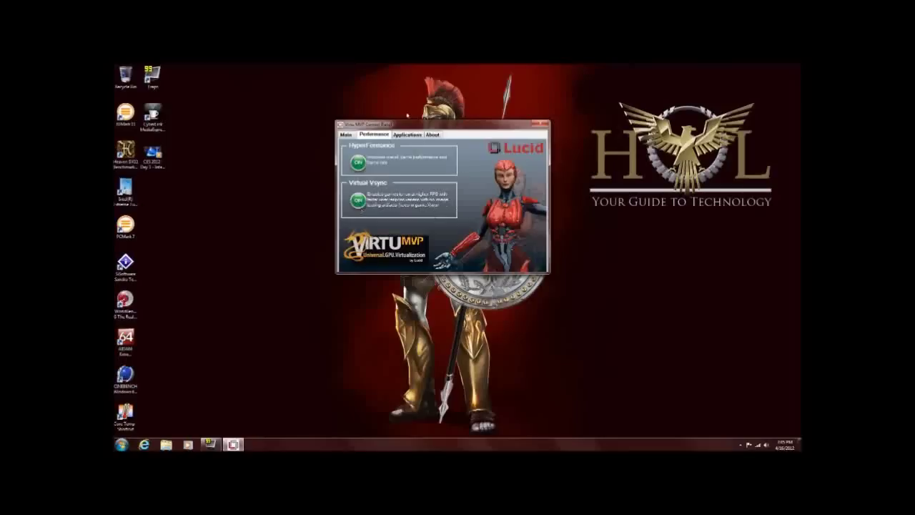
Turn Virtual Vsync off, browse the supported applications list, and return to the Main page.
click(358, 201)
click(404, 137)
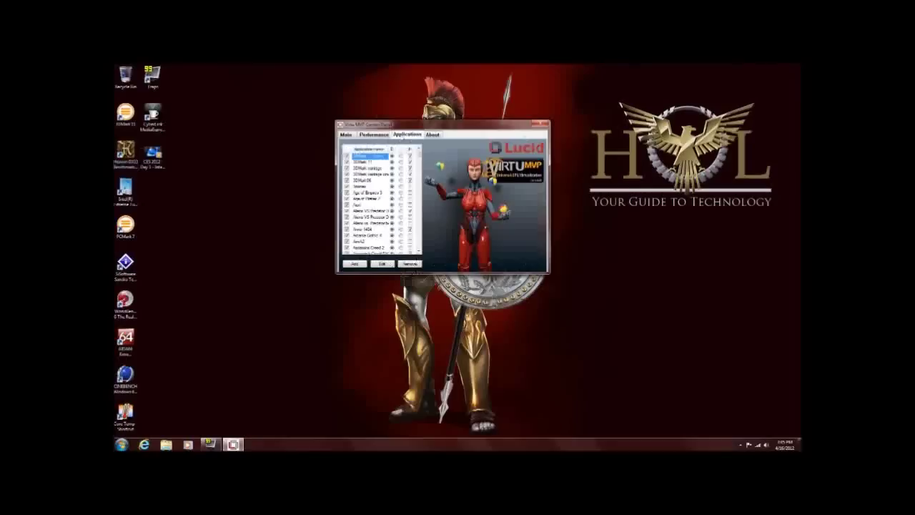
drag(420, 158, 422, 252)
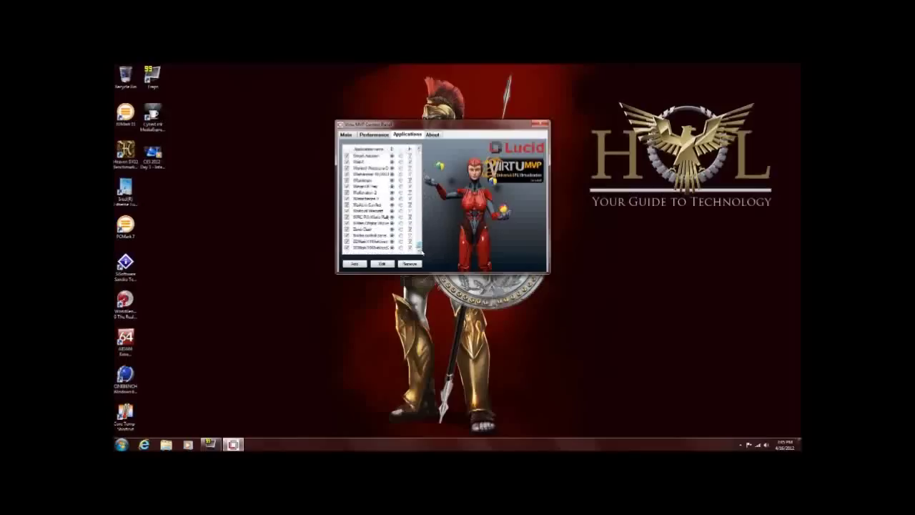
drag(422, 252, 415, 152)
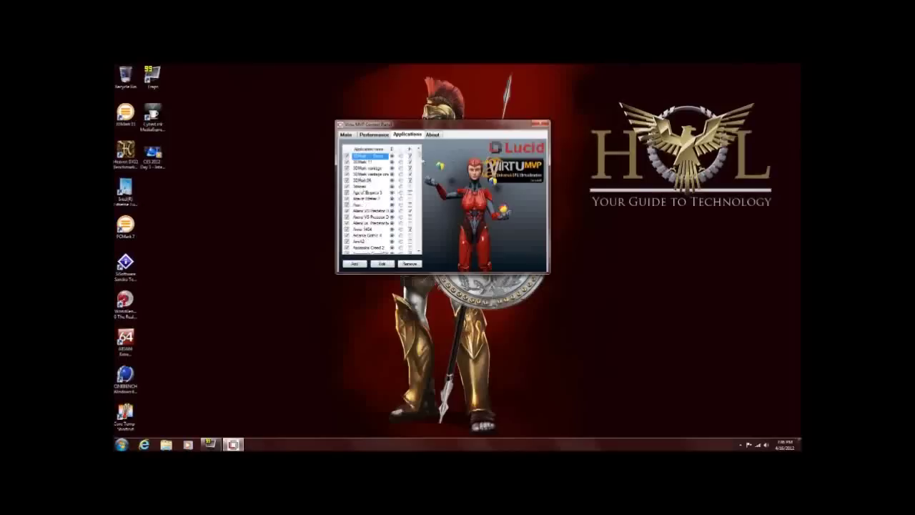
mouse_move(420, 154)
mouse_down()
mouse_move(424, 250)
mouse_move(418, 153)
mouse_up()
click(345, 136)
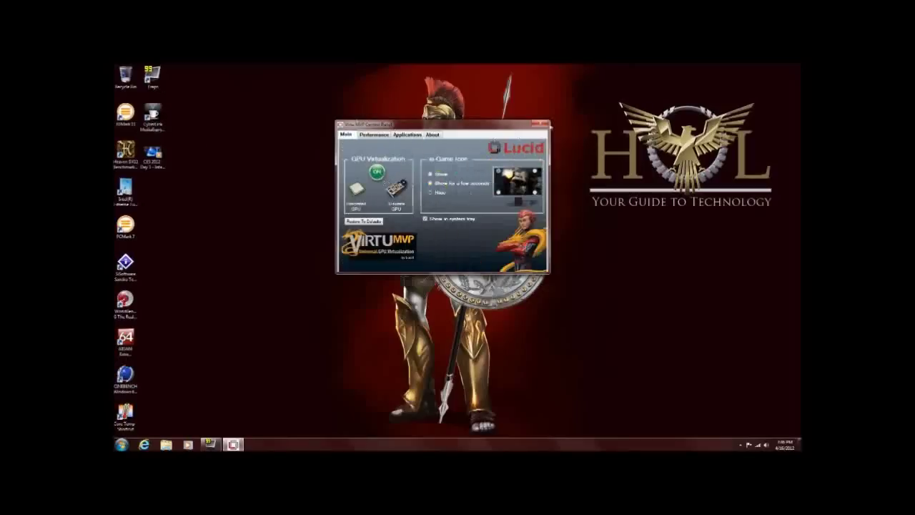
Close the Virtu control panel, launch Heaven, and set Tessellation to Extreme.
click(542, 124)
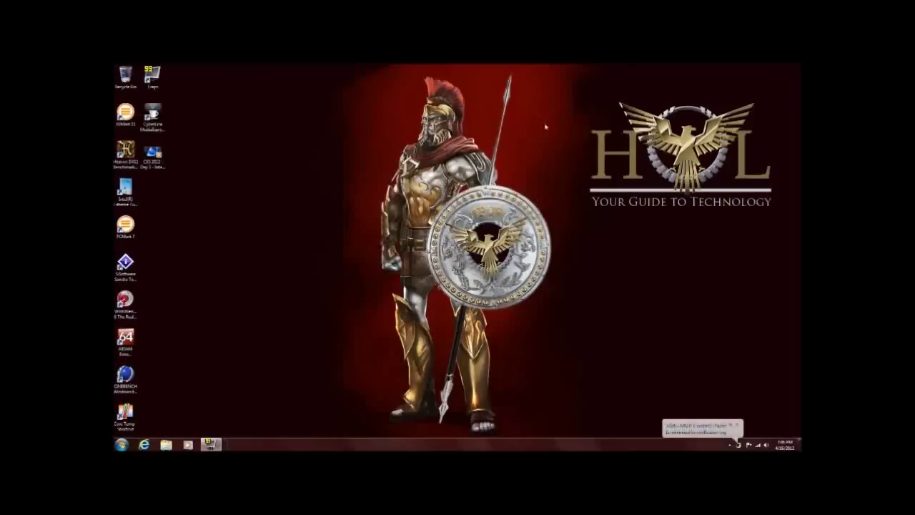
double_click(125, 151)
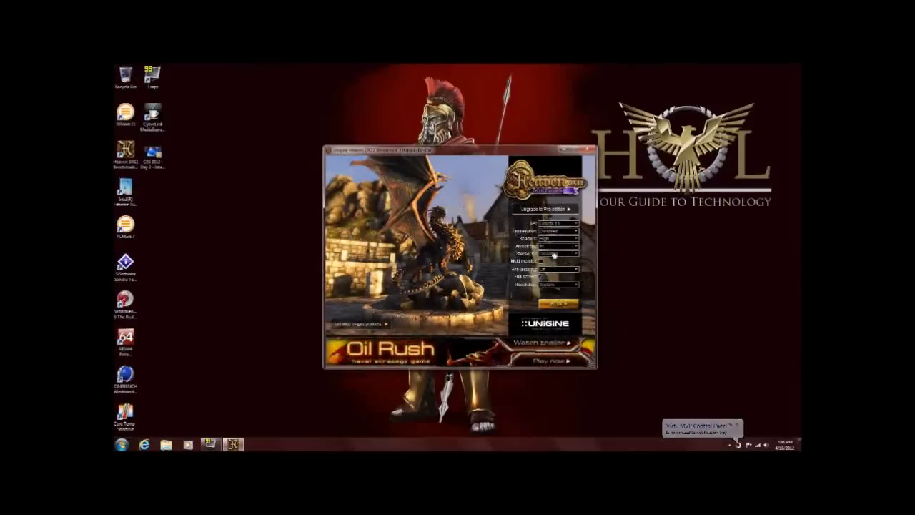
click(558, 231)
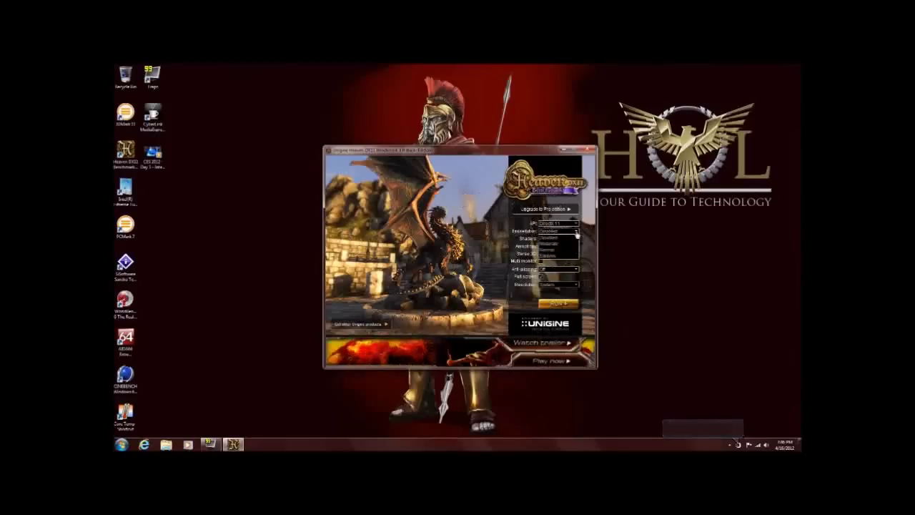
click(582, 248)
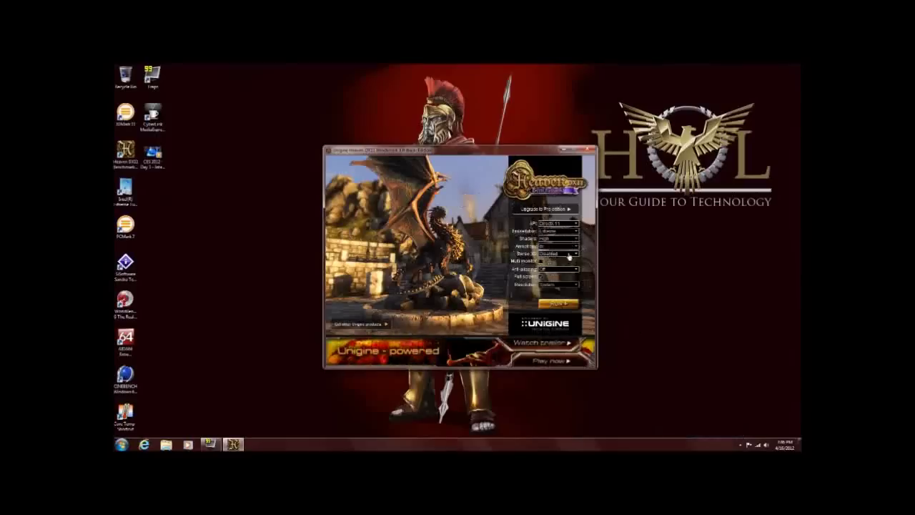
Set Anisotropy to 16x and Anti-aliasing to 8x, and pick a new resolution.
click(576, 247)
click(558, 274)
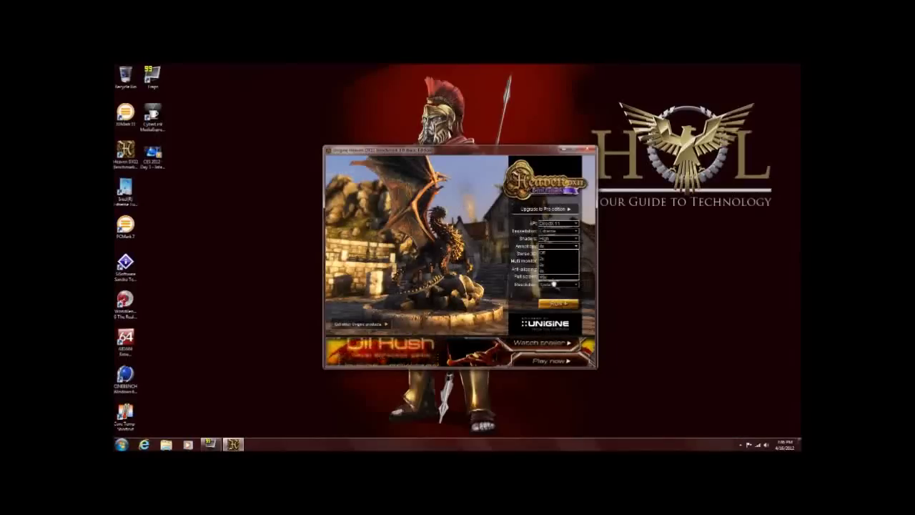
click(559, 269)
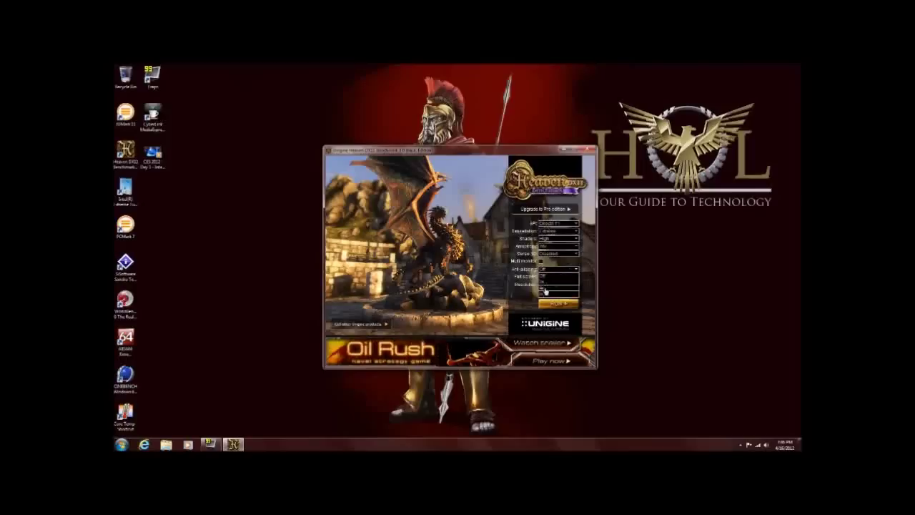
click(558, 292)
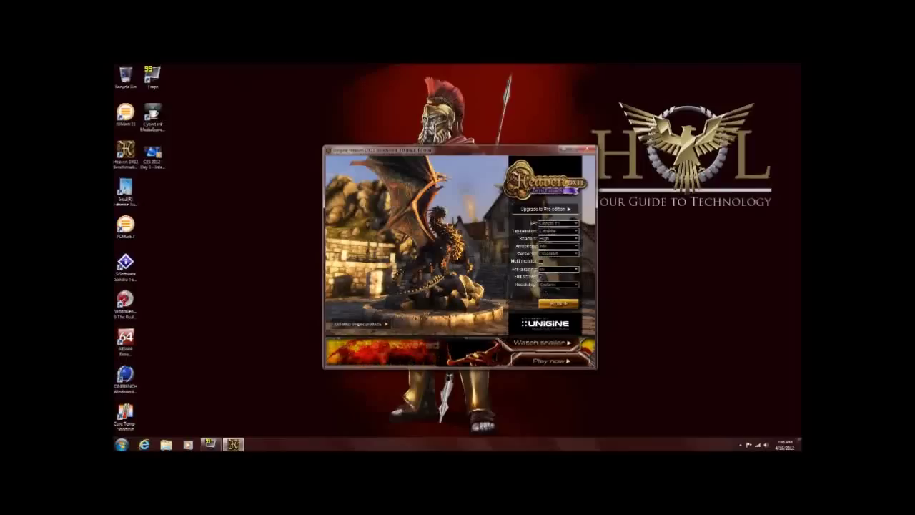
click(562, 285)
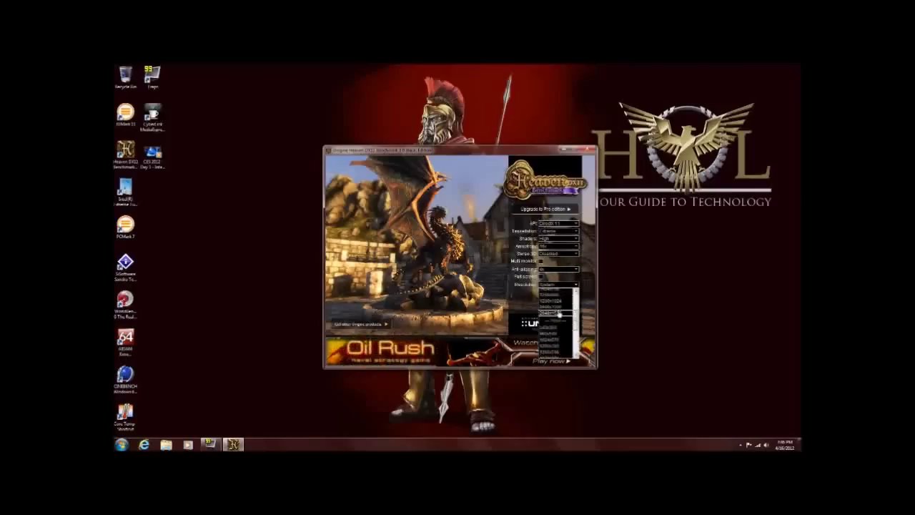
scroll(558, 318, up, 2)
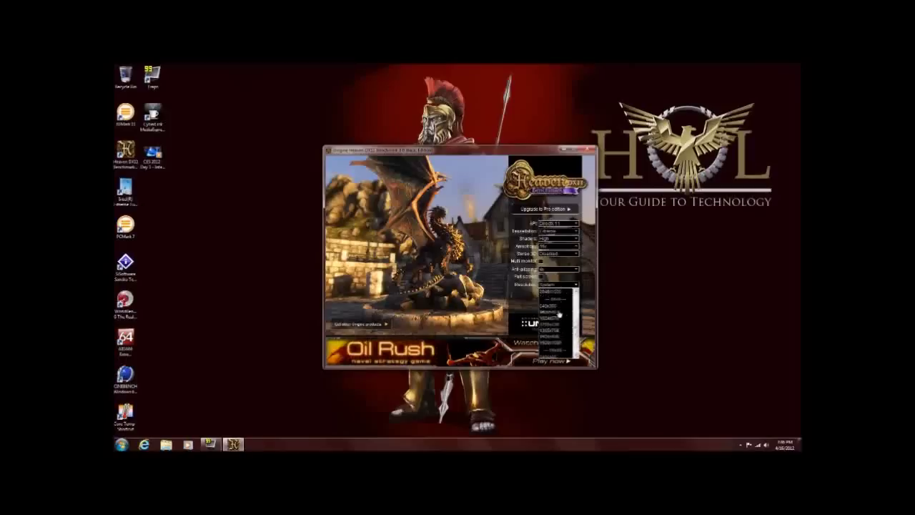
click(559, 314)
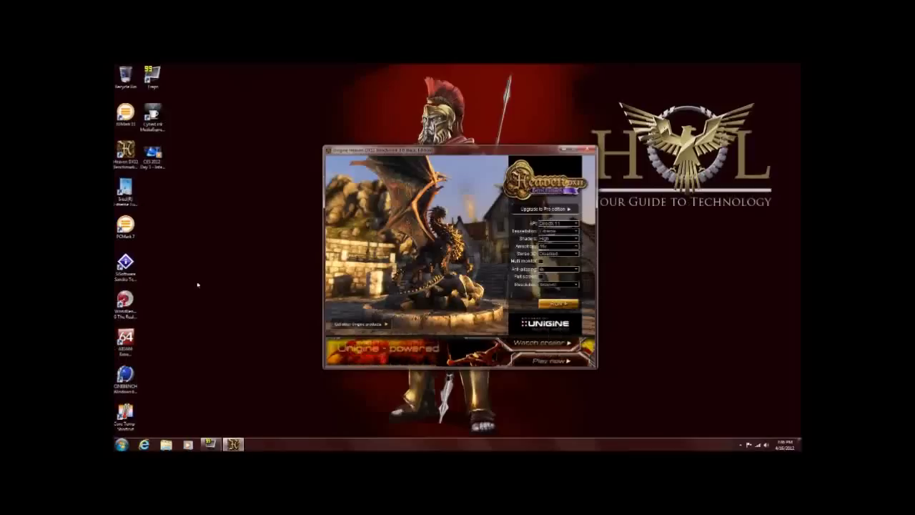
Run Heaven in a window and move the launcher and benchmark window to the upper right.
click(559, 305)
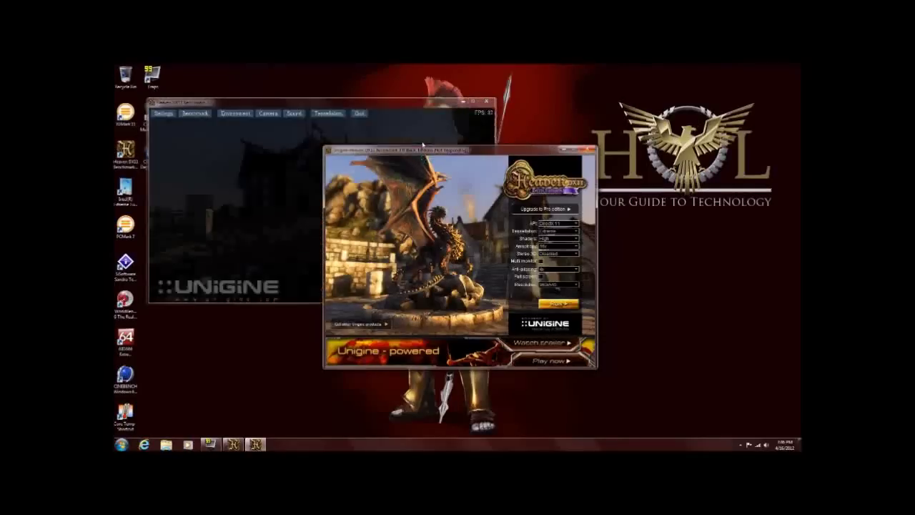
drag(448, 150, 642, 84)
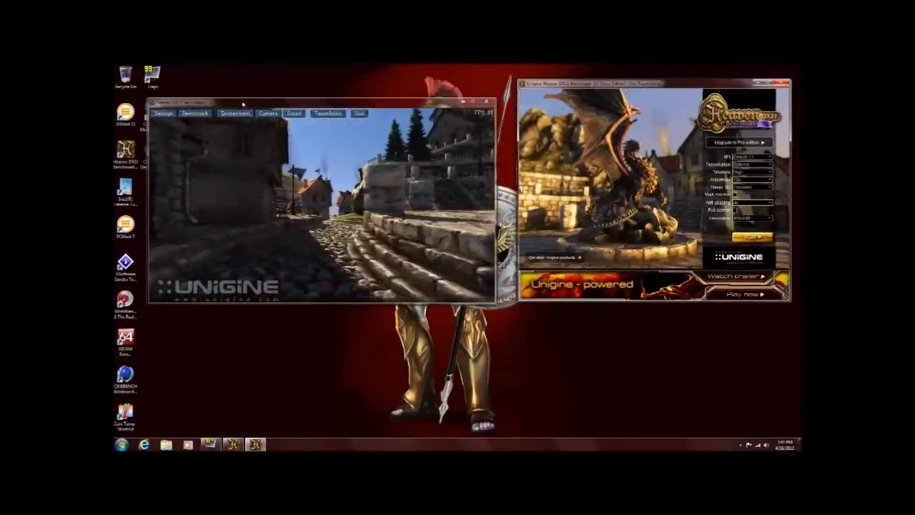
drag(258, 105, 563, 67)
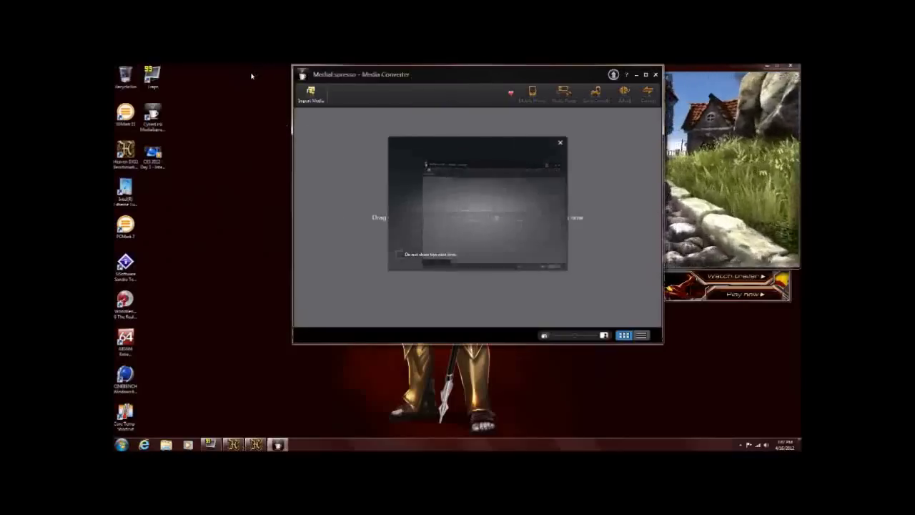
Dismiss the tips dialog, import the CES 2012 video, and move MediaEspresso beside the benchmark.
click(561, 144)
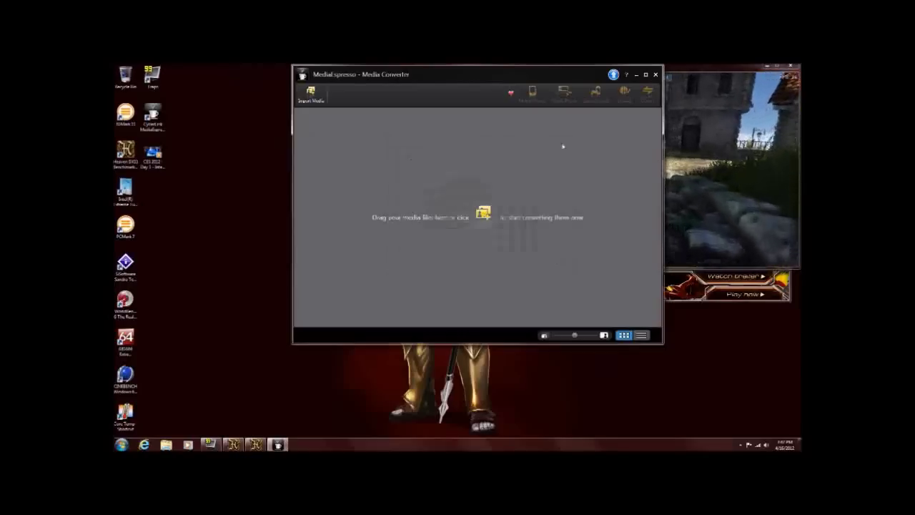
drag(153, 156, 361, 179)
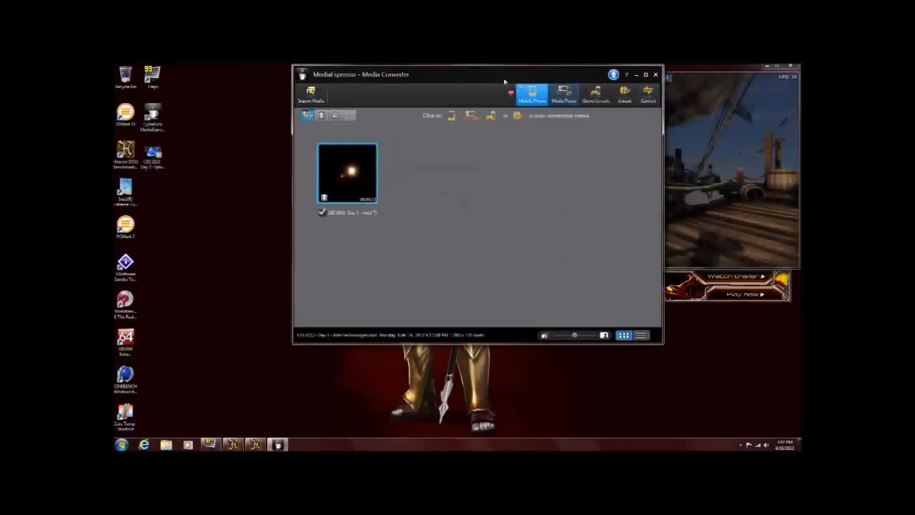
drag(501, 79, 320, 79)
Start the Heaven benchmark run and choose Media Player > HTC as the conversion target.
click(593, 68)
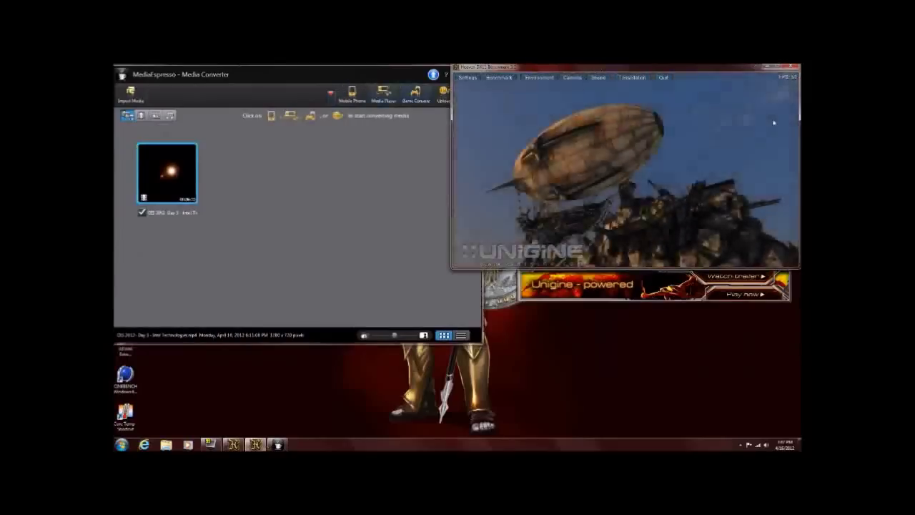
click(499, 78)
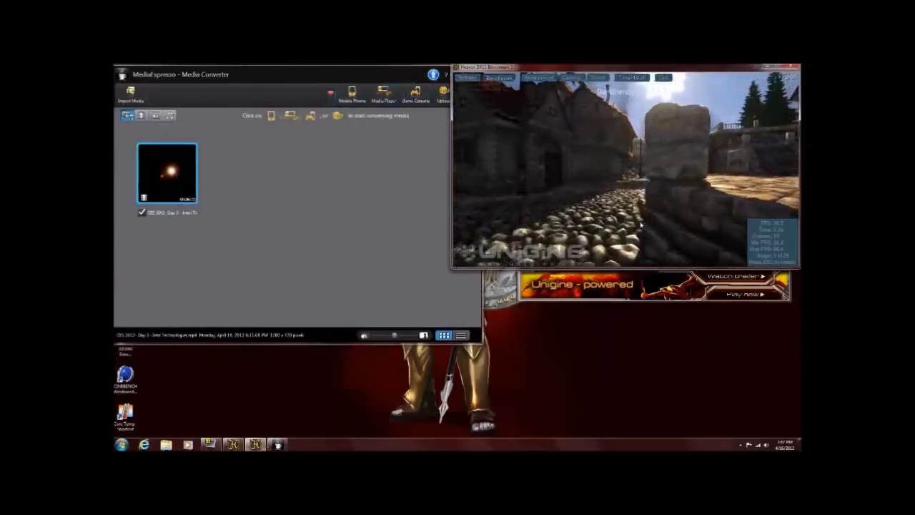
click(384, 95)
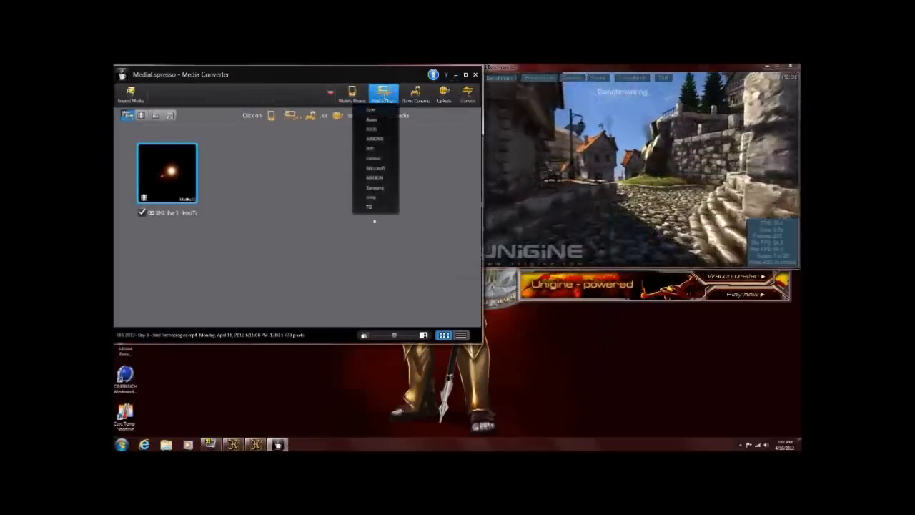
click(372, 149)
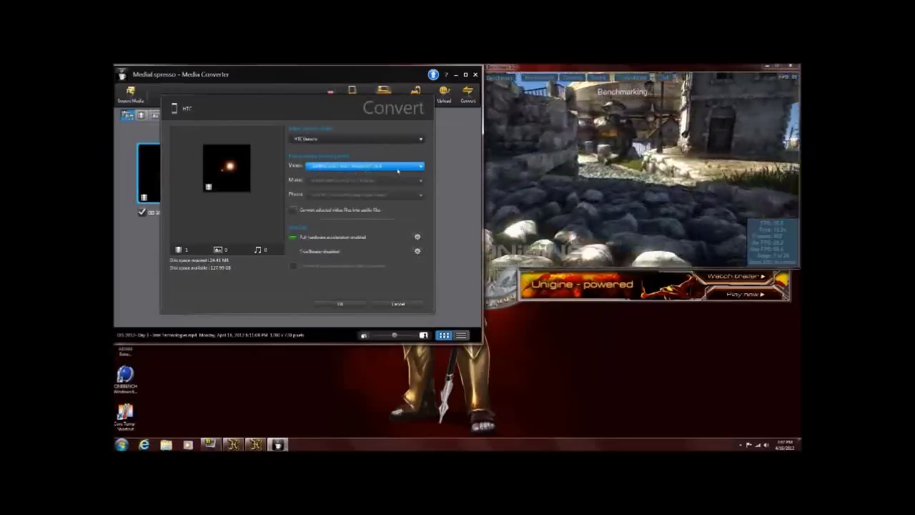
mouse_move(398, 170)
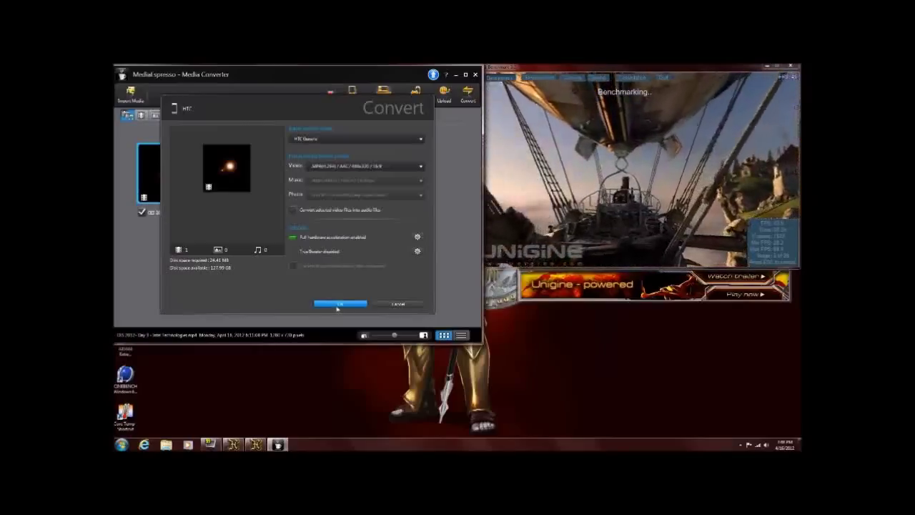
Convert the clip to HTC with hardware acceleration and dismiss the finished progress dialog.
click(330, 305)
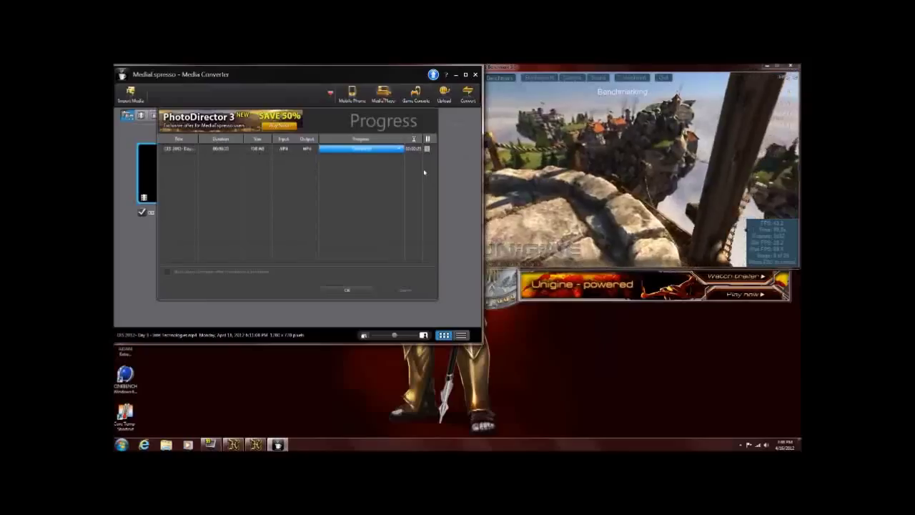
click(347, 291)
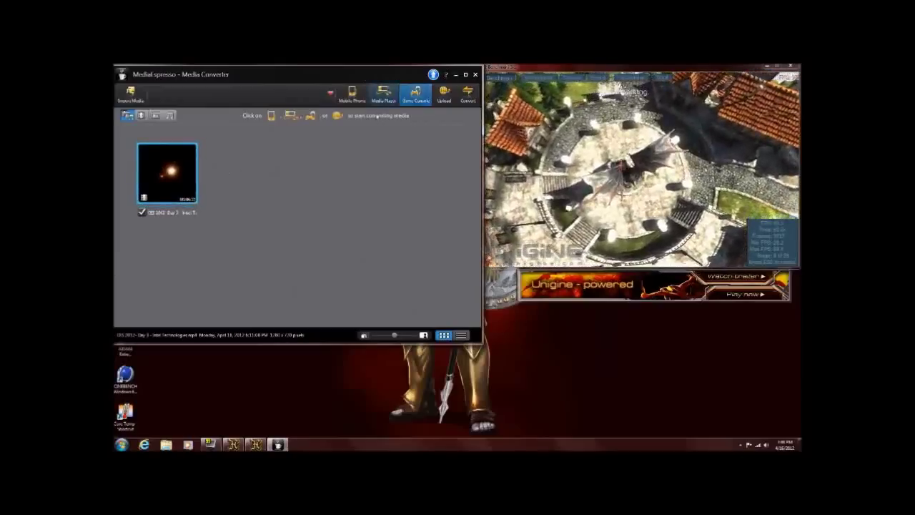
Choose HTC again with hardware encoding and decoding disabled, and start the conversion.
click(383, 93)
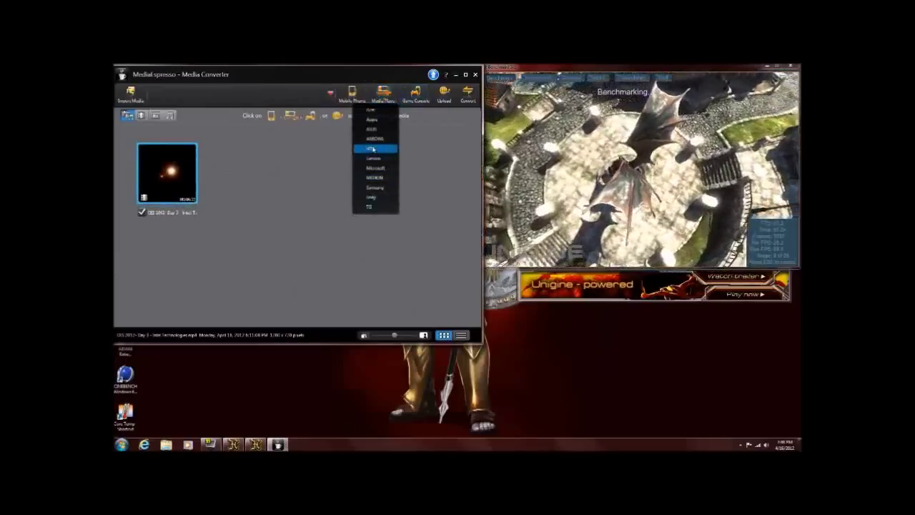
click(371, 148)
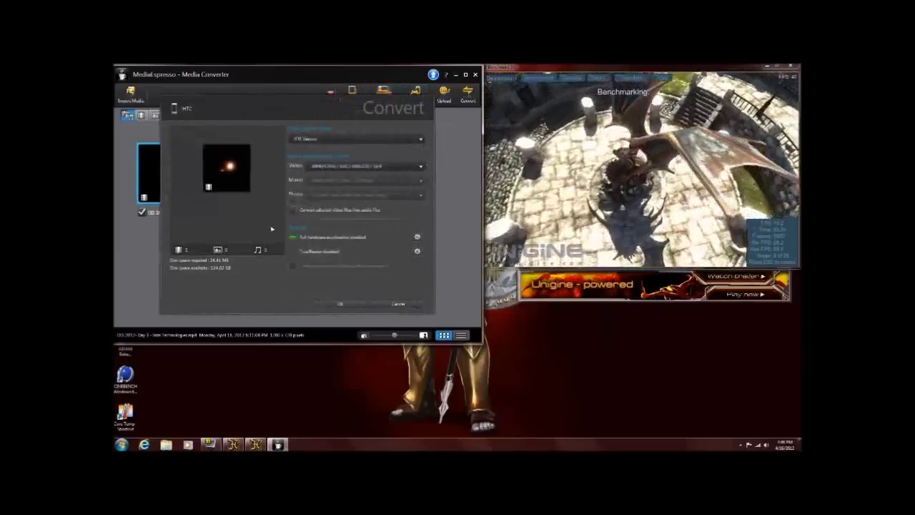
click(417, 238)
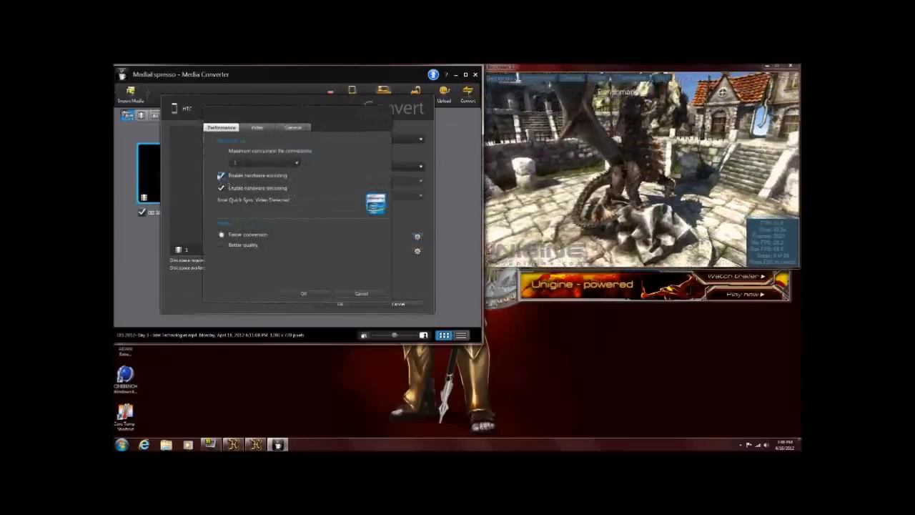
click(221, 175)
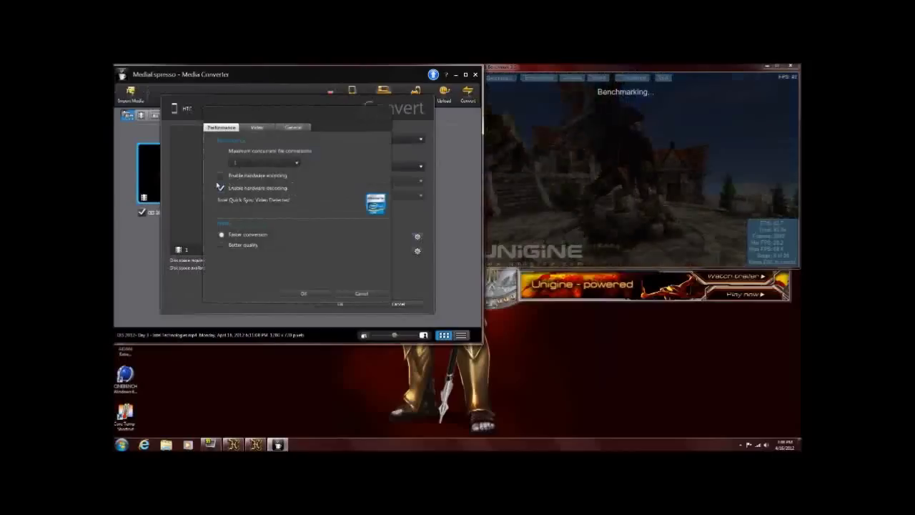
click(221, 189)
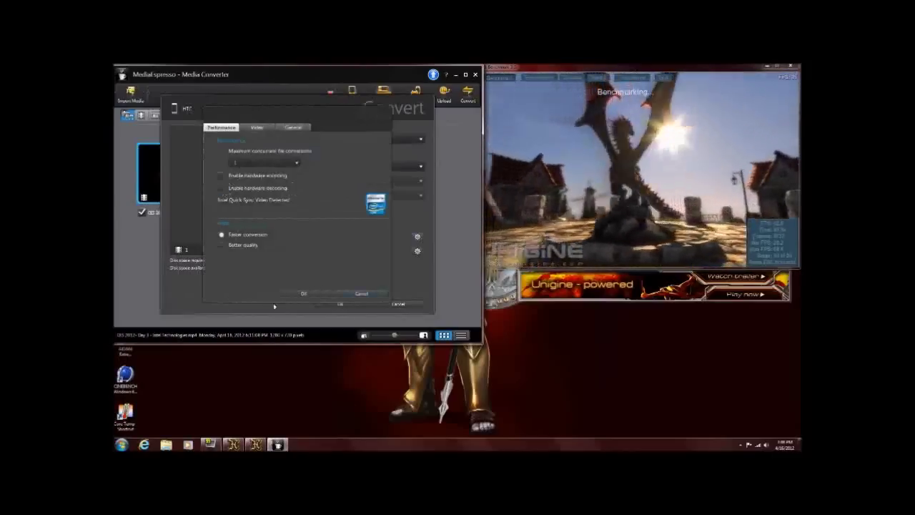
click(304, 293)
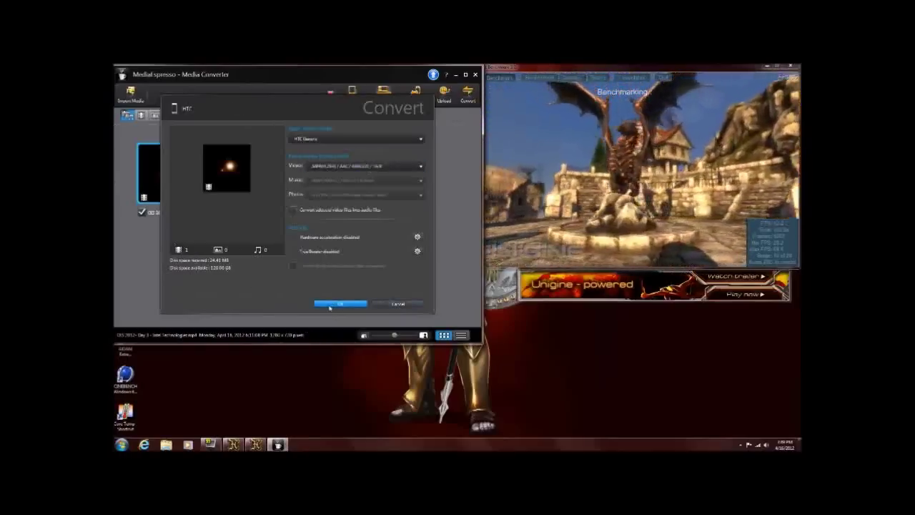
click(330, 306)
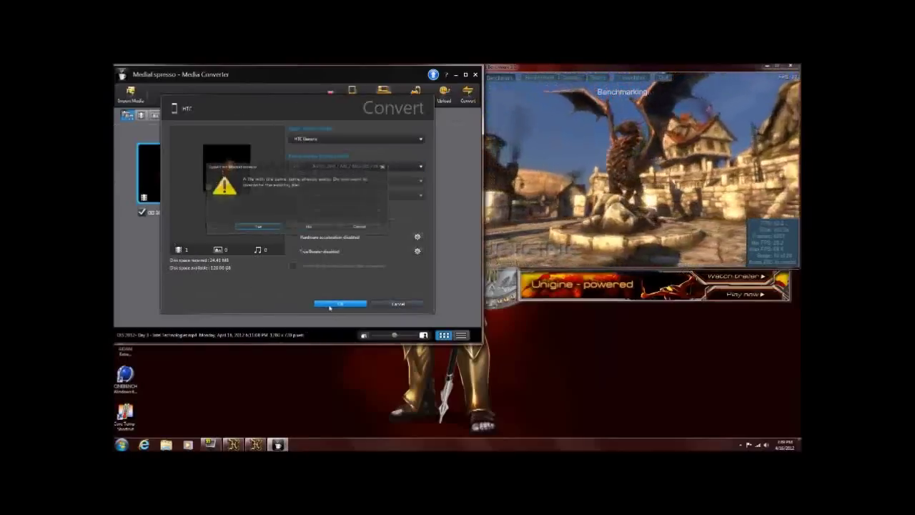
Overwrite the earlier output and dismiss the progress dialog once the unaccelerated conversion finishes.
click(258, 227)
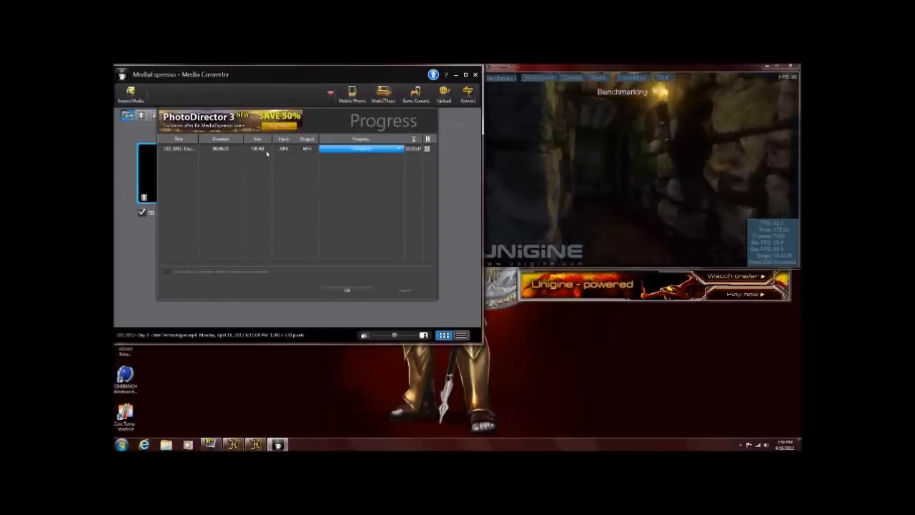
click(347, 289)
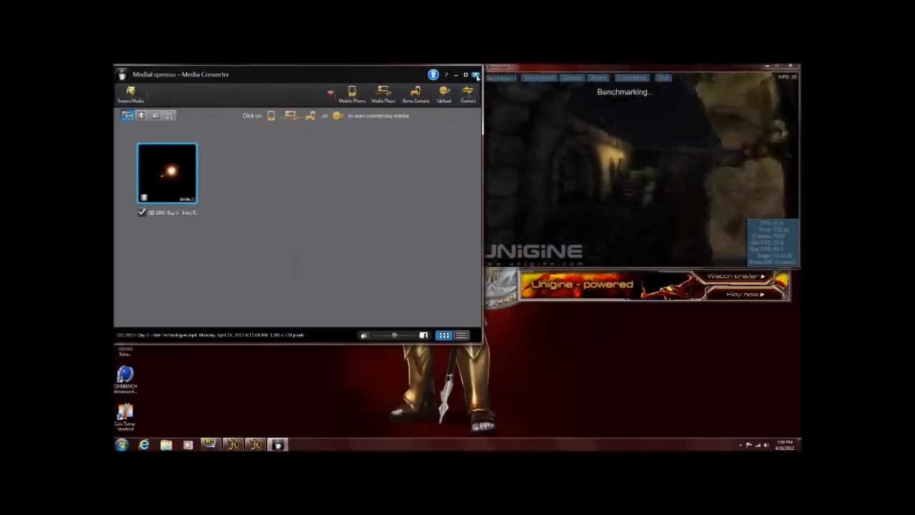
Close MediaEspresso and reposition the Heaven benchmark window while its run finishes.
click(475, 75)
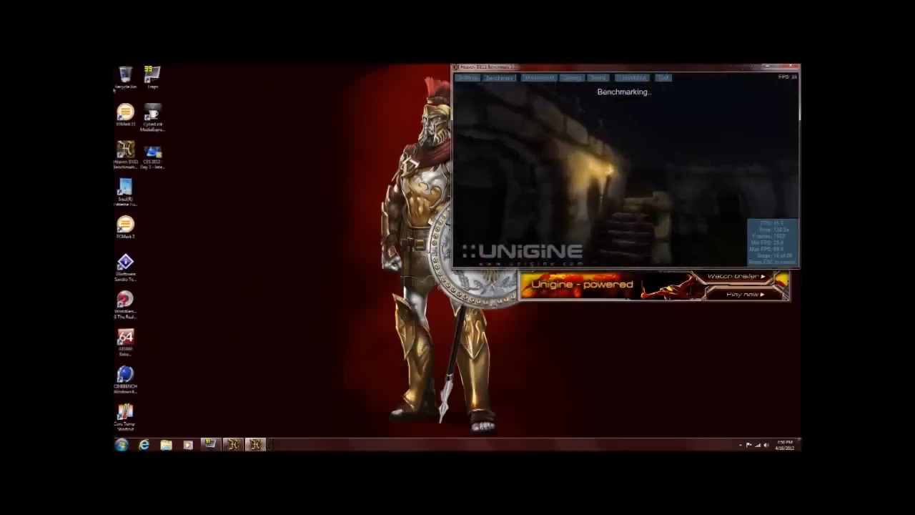
drag(674, 70, 513, 108)
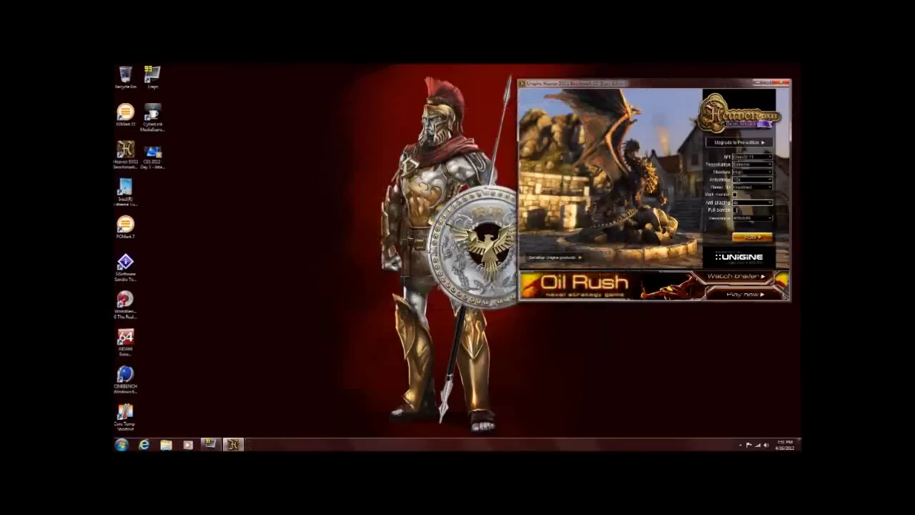
Close the Heaven launcher and reopen the Virtu MVP Control Panel from its system-tray icon.
click(784, 83)
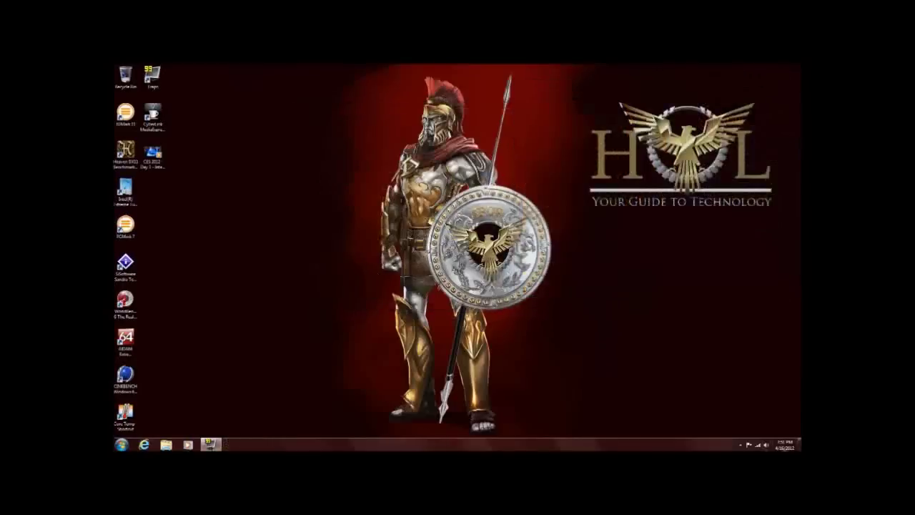
click(740, 444)
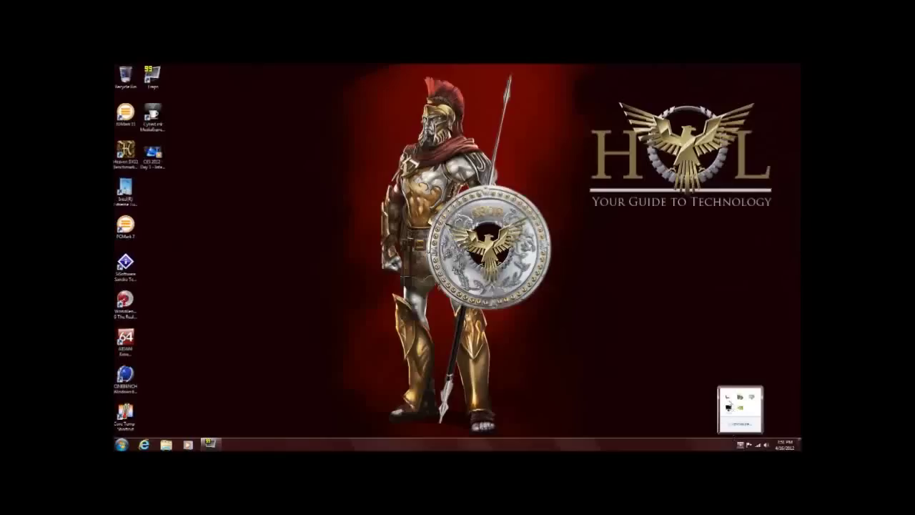
right_click(729, 399)
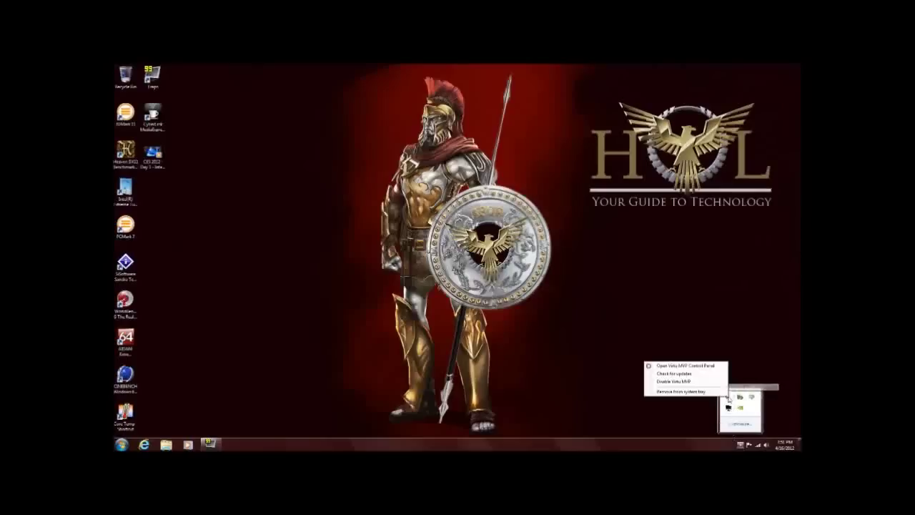
click(672, 366)
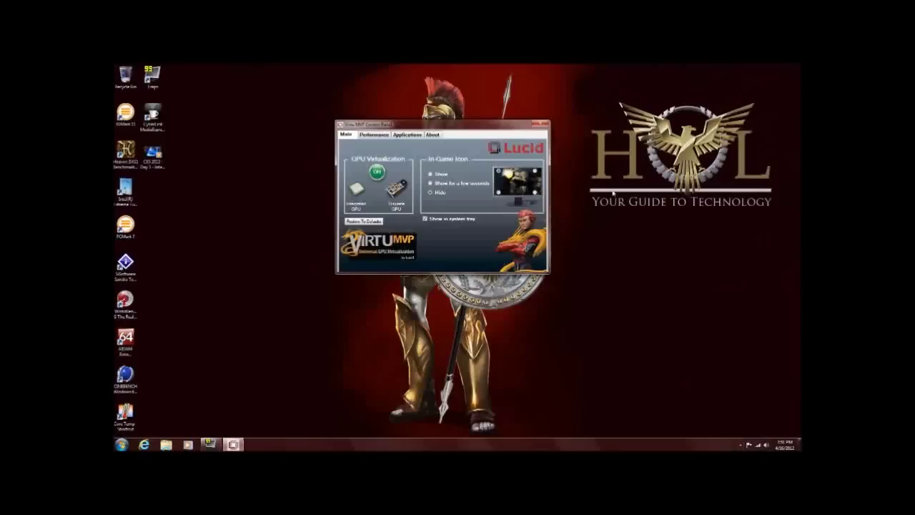